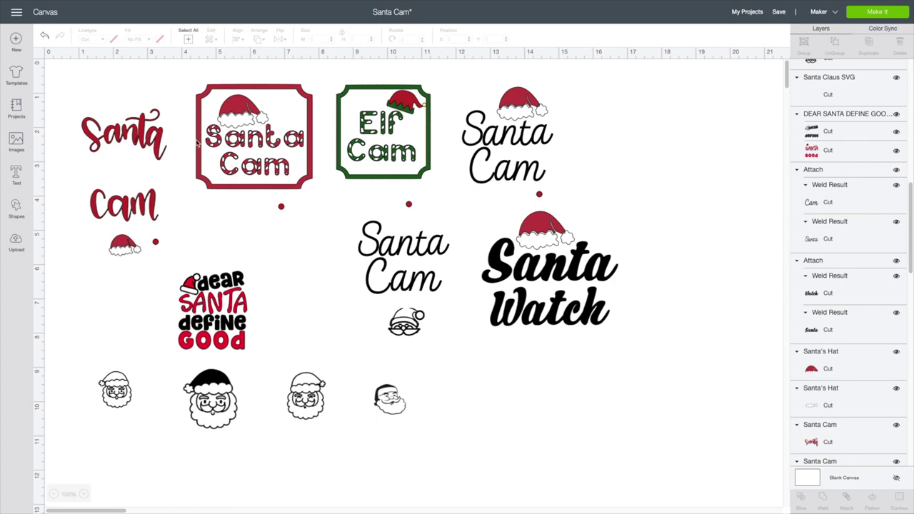
left_click(378, 126)
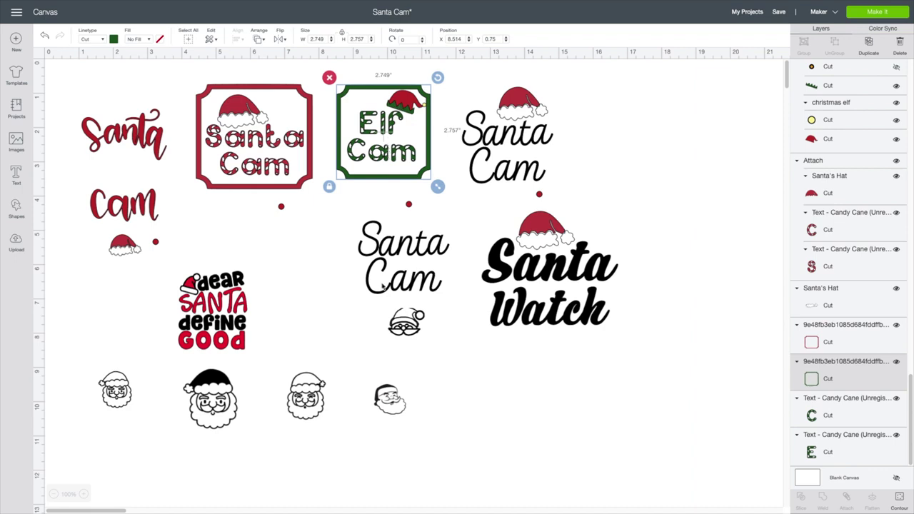
left_click(280, 209)
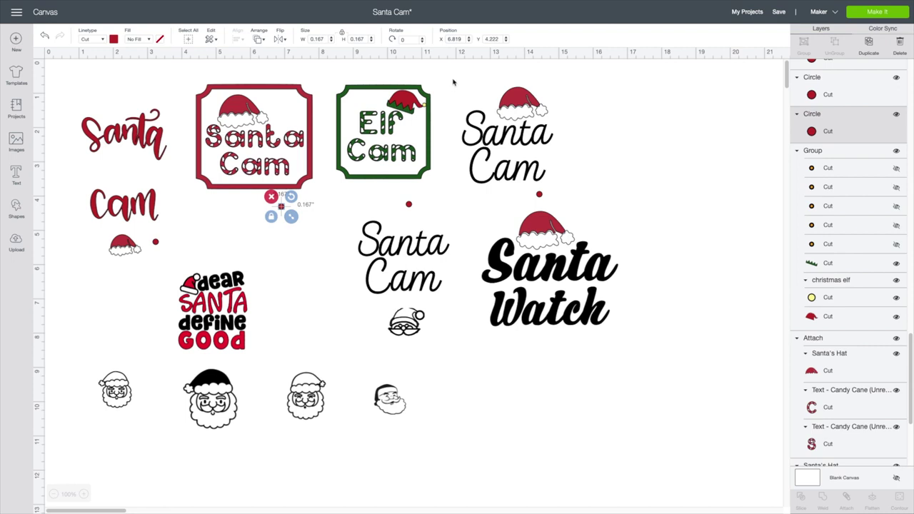
- Resize the upper script Santa Cam design, including its hat, to 2.3 by 2.3 inches with proportions unlocked
left_click_drag(454, 76, 551, 178)
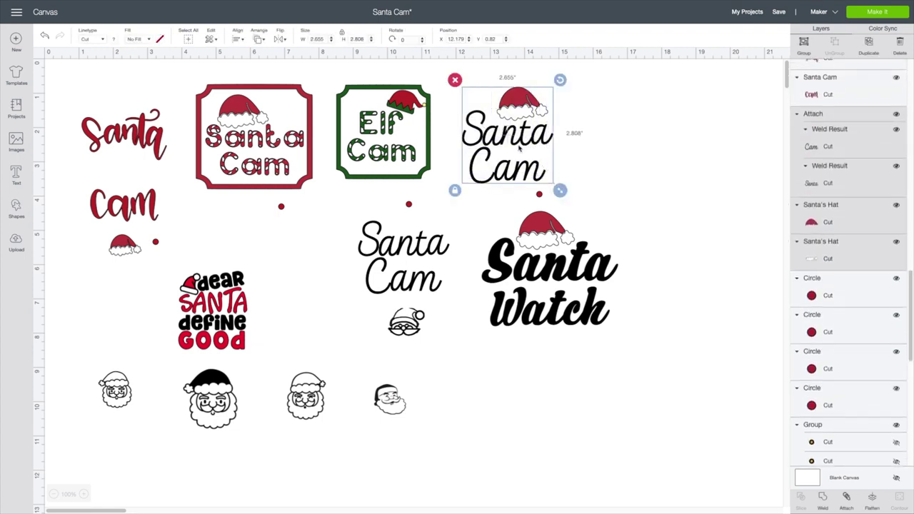
left_click(341, 32)
left_click(325, 40)
type("2.3")
key("Tab")
type("2")
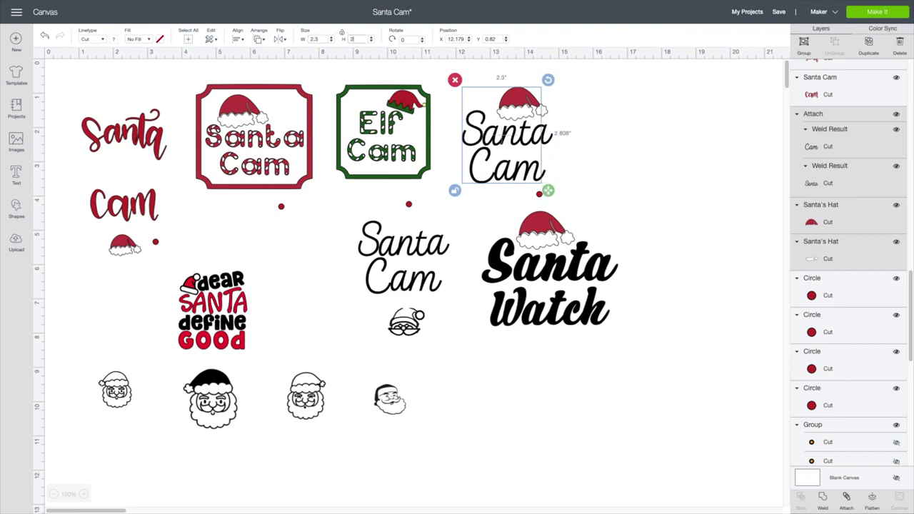
type(".3")
key("Return")
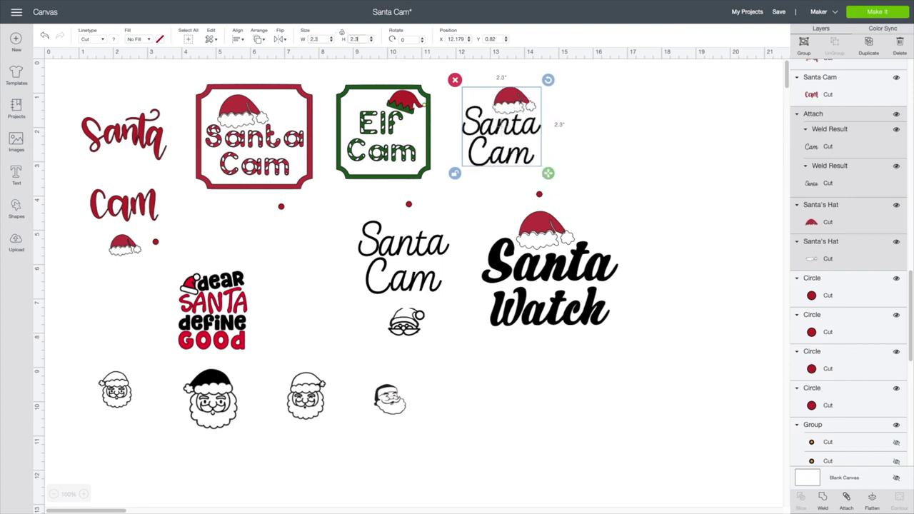
left_click(495, 190)
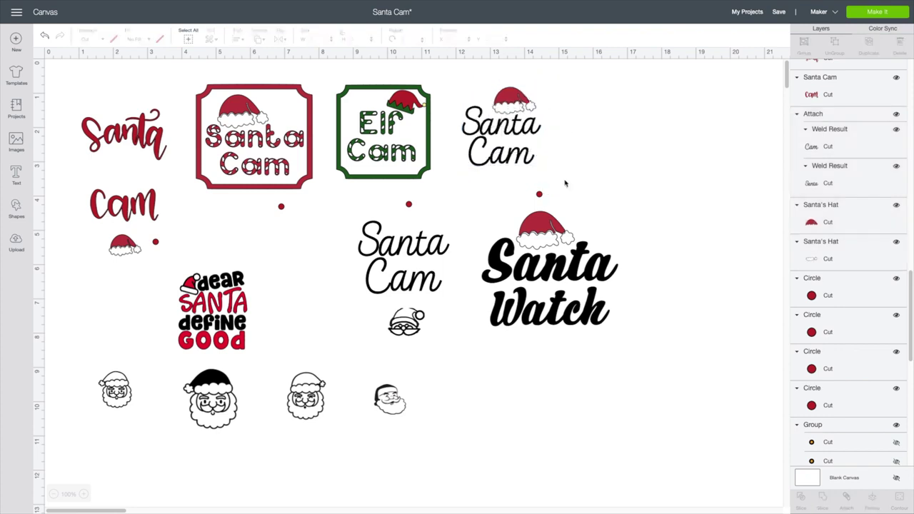
left_click(517, 136)
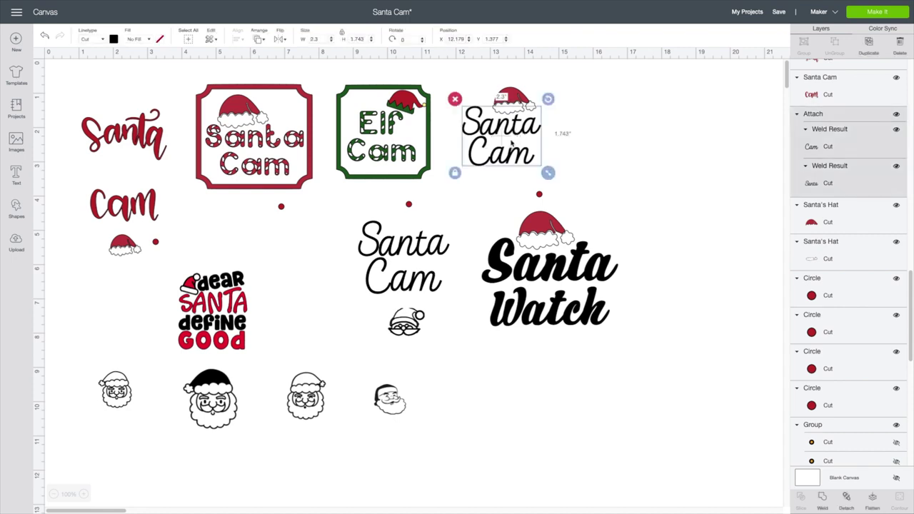
left_click(562, 137)
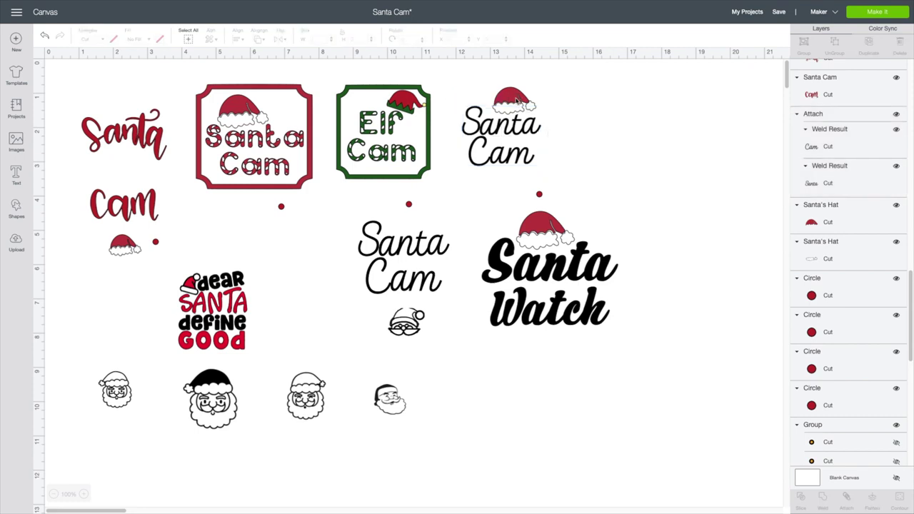
left_click(514, 102)
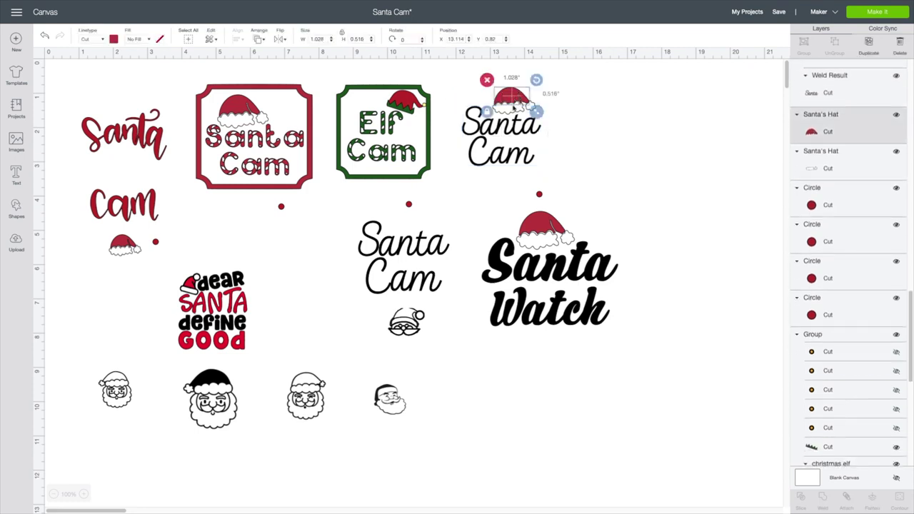
left_click(515, 106)
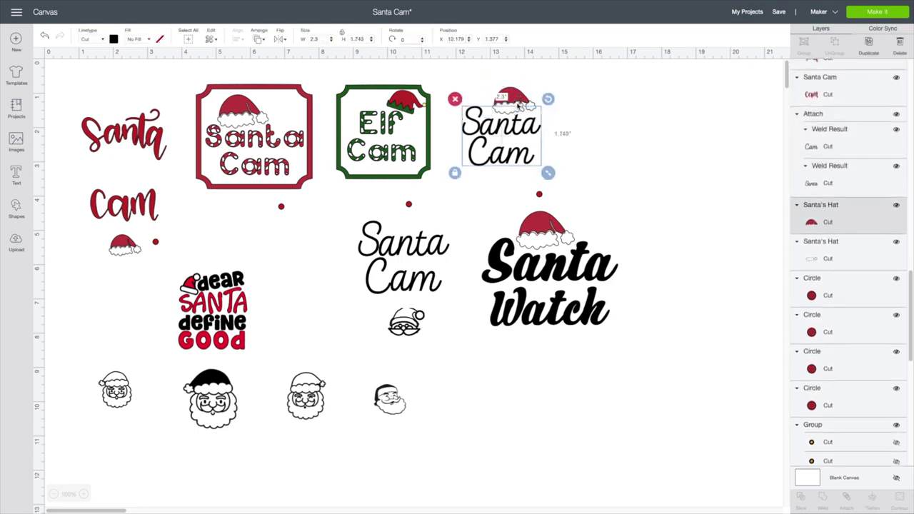
left_click(550, 124)
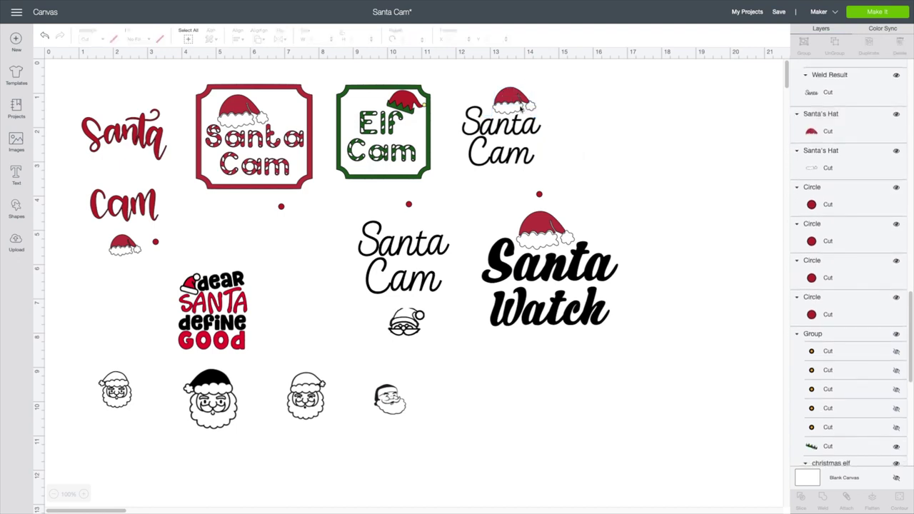
- Move the nearby red circle beside the resized Santa Cam script and place a duplicate circle below the DEAR SANTA DEFINE GOOD design
left_click_drag(540, 194, 544, 167)
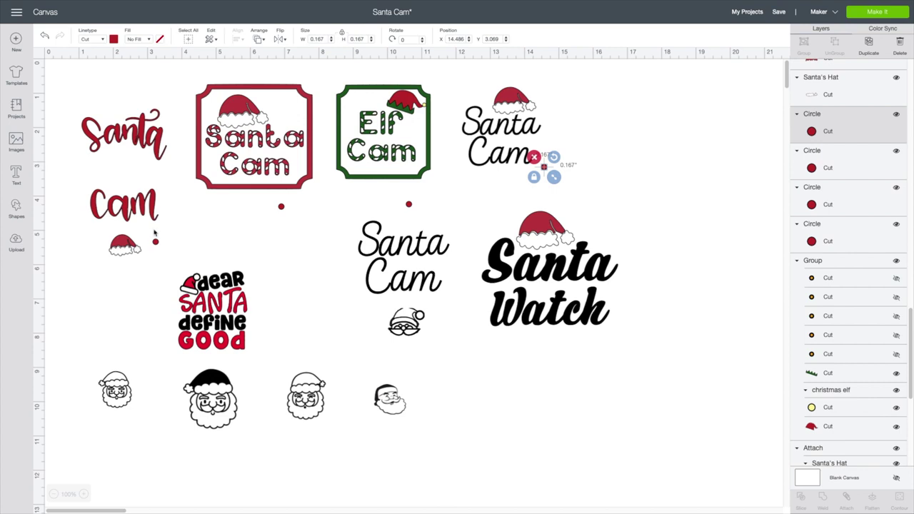
left_click(280, 206)
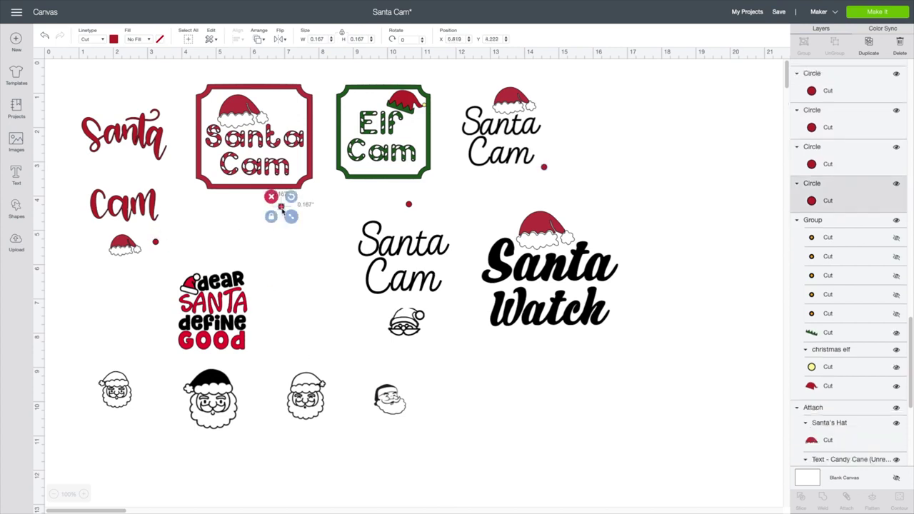
left_click(869, 47)
left_click_drag(298, 223, 248, 367)
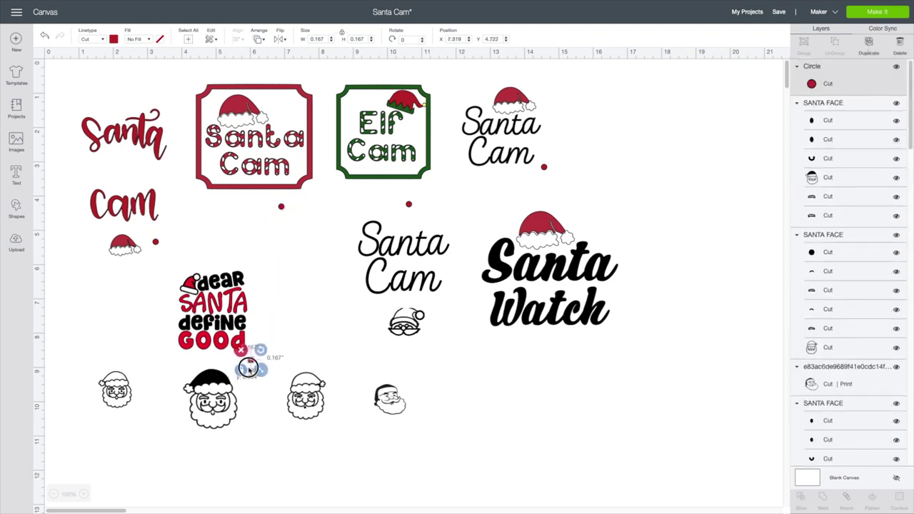
- Duplicate the red circle below the framed Santa Cam and place the copy under the hatless Santa Cam script
left_click(281, 207)
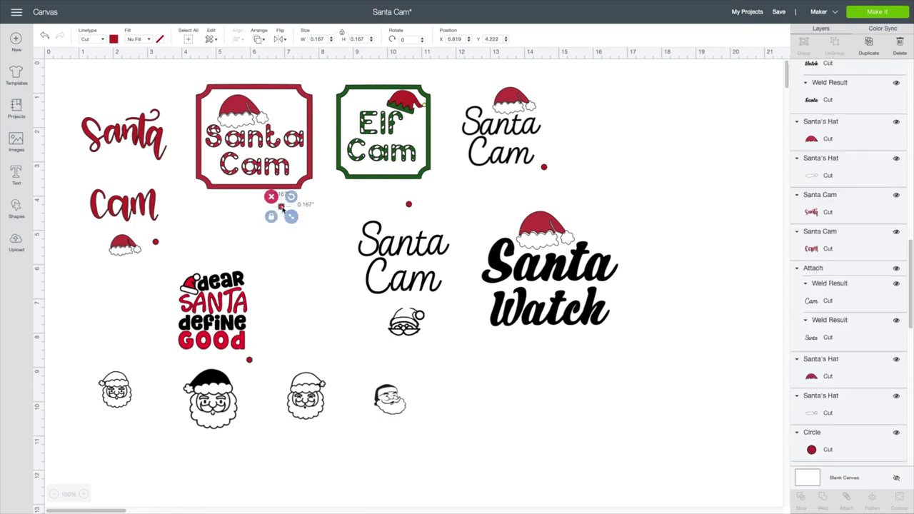
left_click(868, 48)
left_click_drag(303, 226, 446, 308)
- Duplicate the red circle again and place the copy below the Santa Watch design, leaving a gap beneath the lettering
left_click(868, 47)
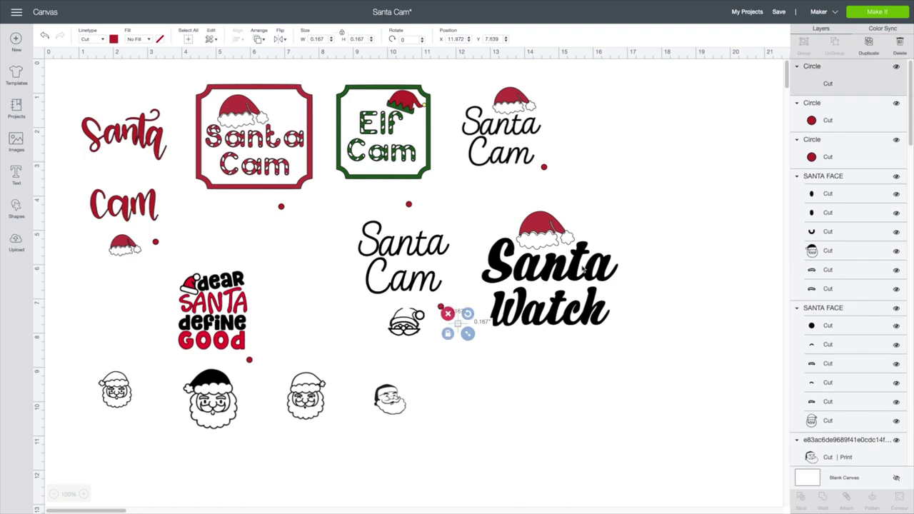
left_click_drag(458, 325, 589, 352)
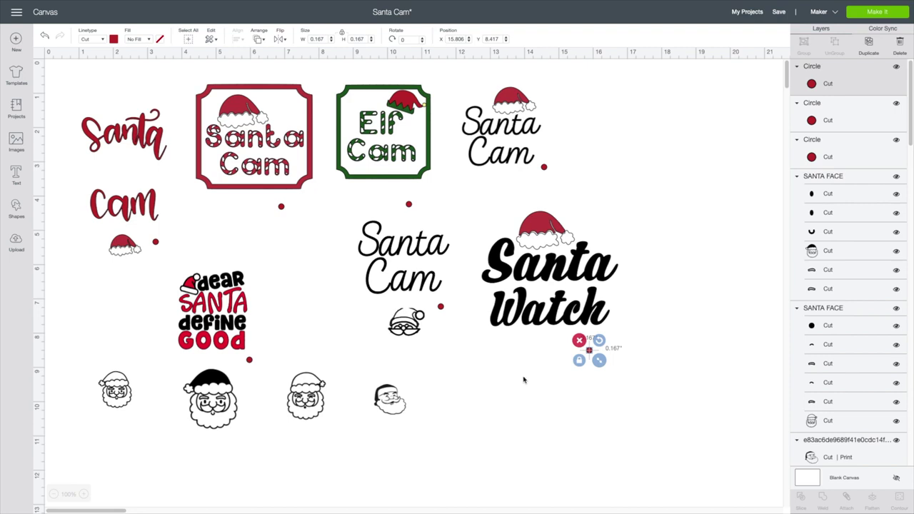
left_click(590, 352)
left_click_drag(589, 352, 597, 370)
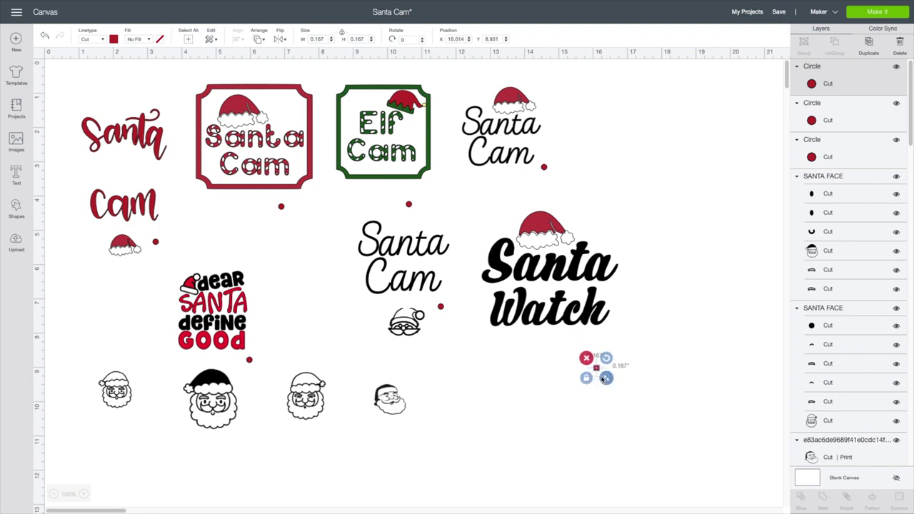
left_click(529, 377)
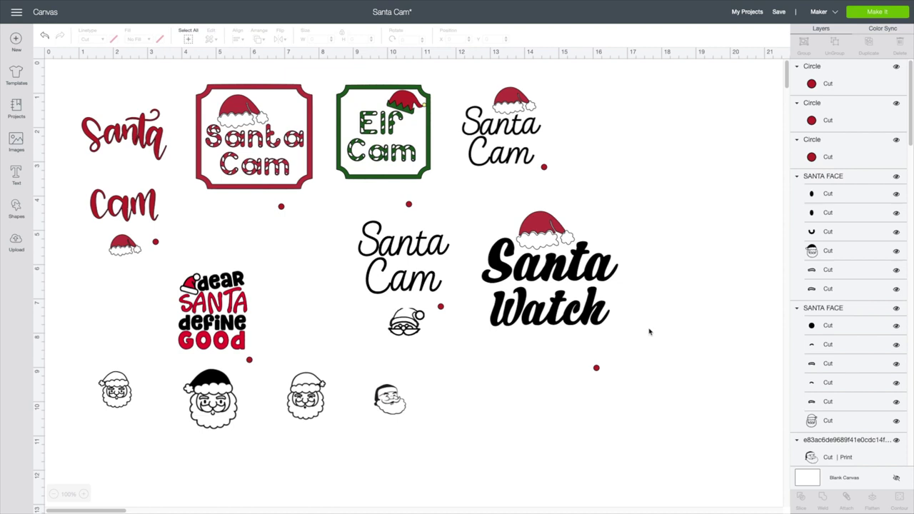
- Resize the whole Santa Watch design with its hat to 2.3 by 2.3 inches with proportions unlocked
left_click_drag(627, 327, 510, 212)
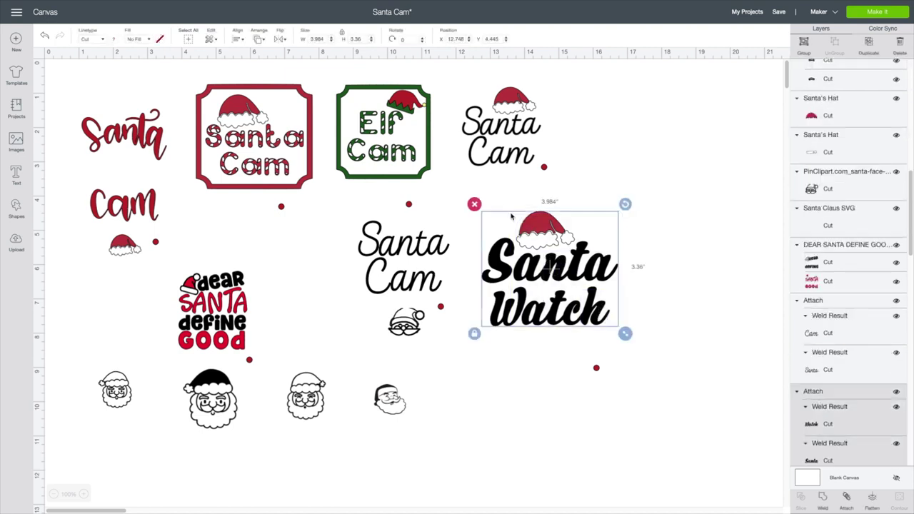
left_click(343, 34)
left_click(323, 39)
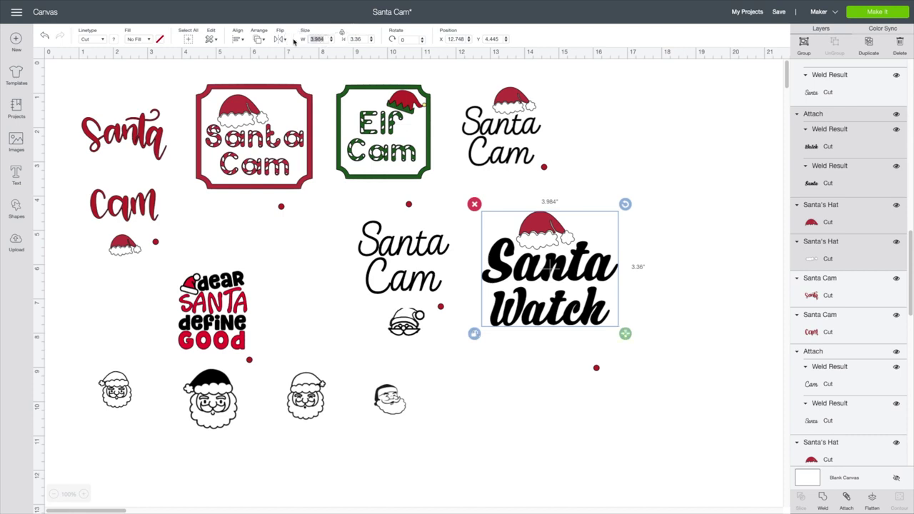
type("2.3")
key("Tab")
type("2")
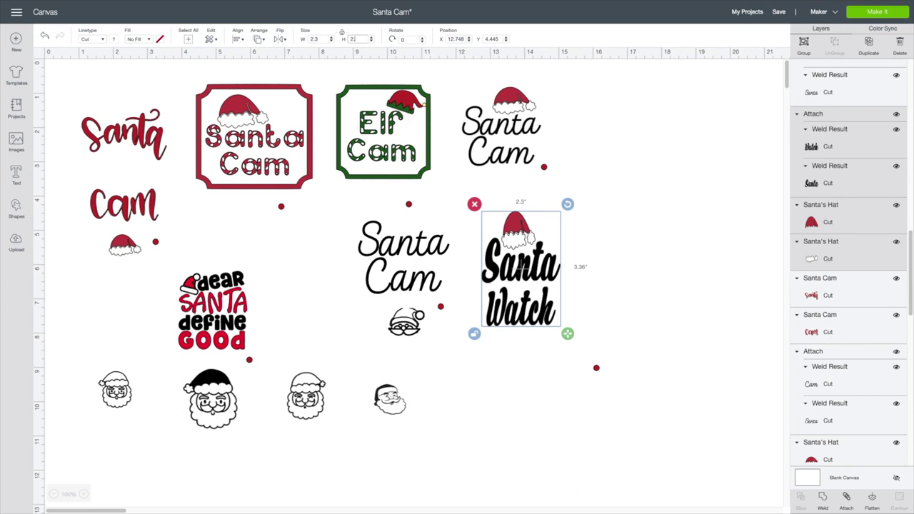
type(".3")
key("Return")
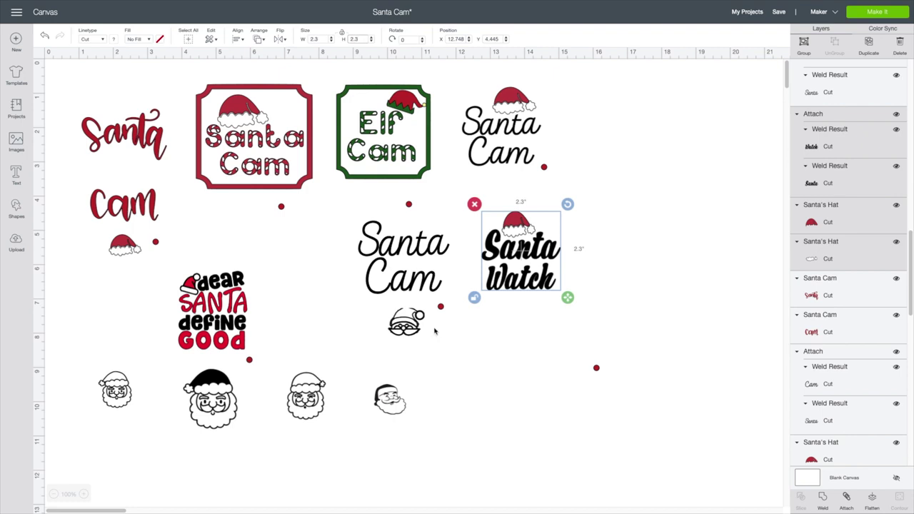
- Move the small outlined Santa face from the start of the faces row to just below the Santa Watch design
left_click(389, 400)
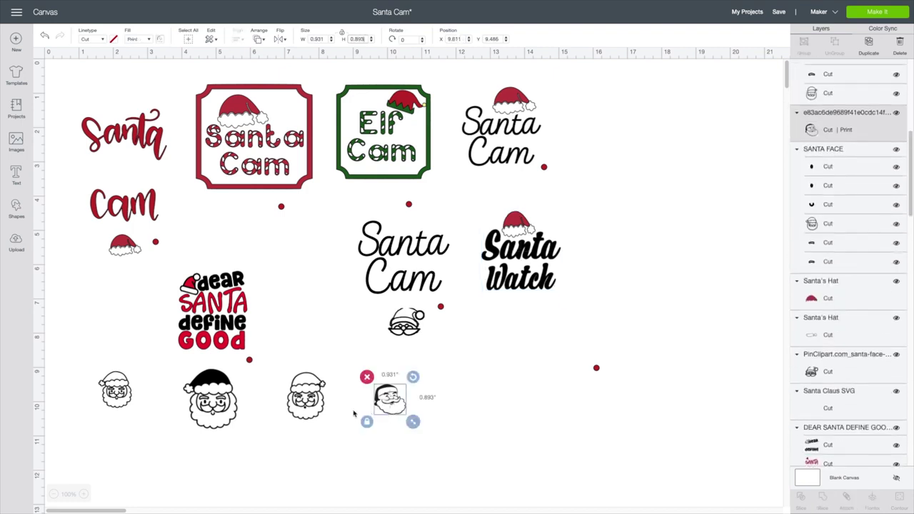
left_click(116, 391)
left_click_drag(115, 391, 271, 370)
left_click_drag(512, 362, 519, 329)
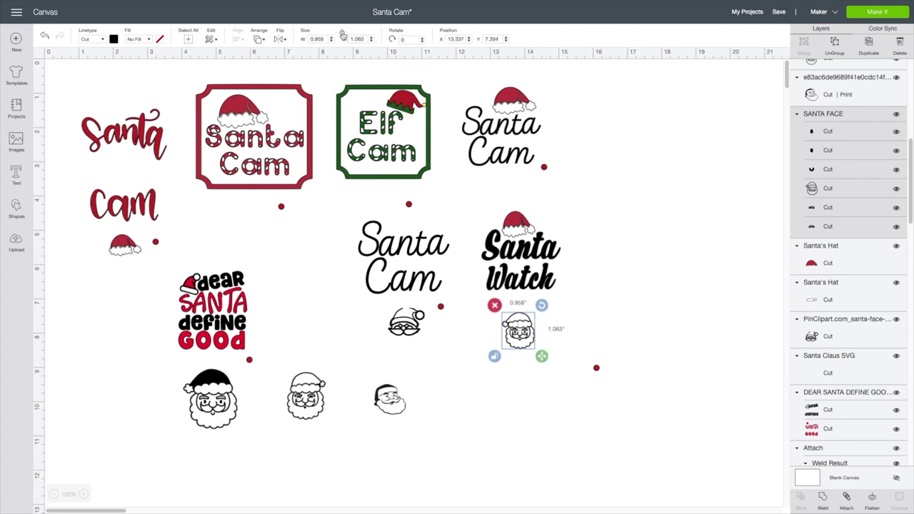
- Resize the Santa face below Santa Watch to 1 by 1 inch with proportions unlocked
left_click(317, 38)
type("1")
key("Tab")
type("1")
key("Return")
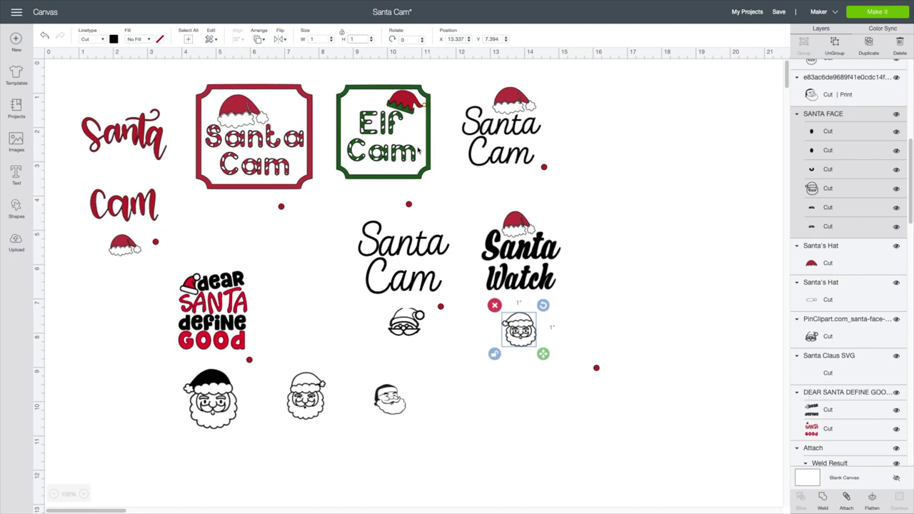
left_click(487, 396)
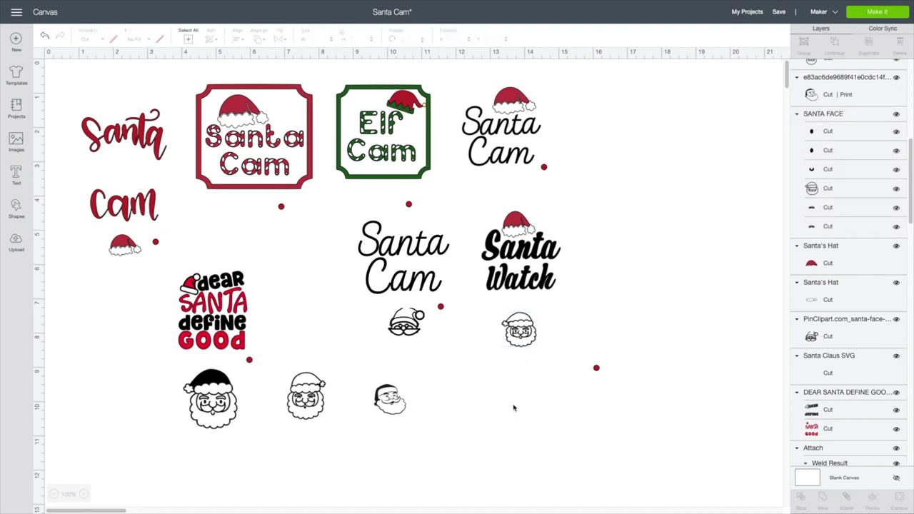
left_click(521, 348)
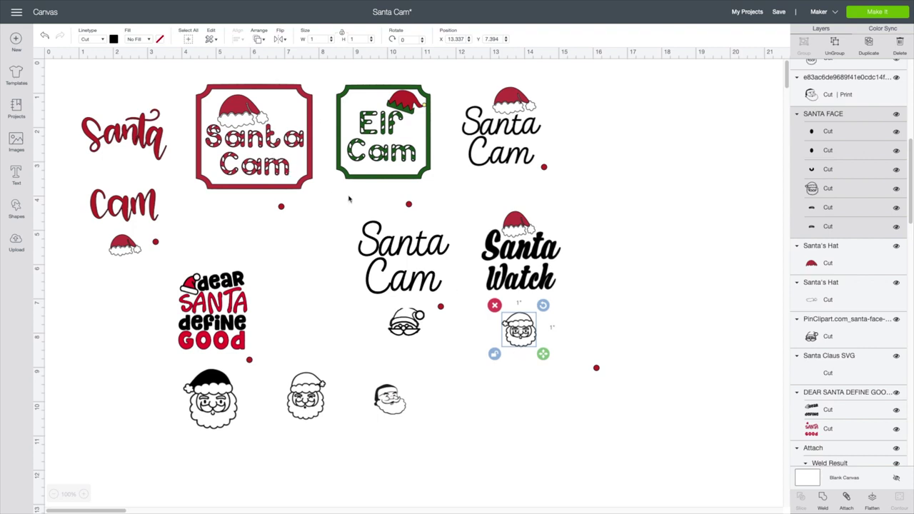
left_click(348, 196)
left_click_drag(335, 75, 436, 180)
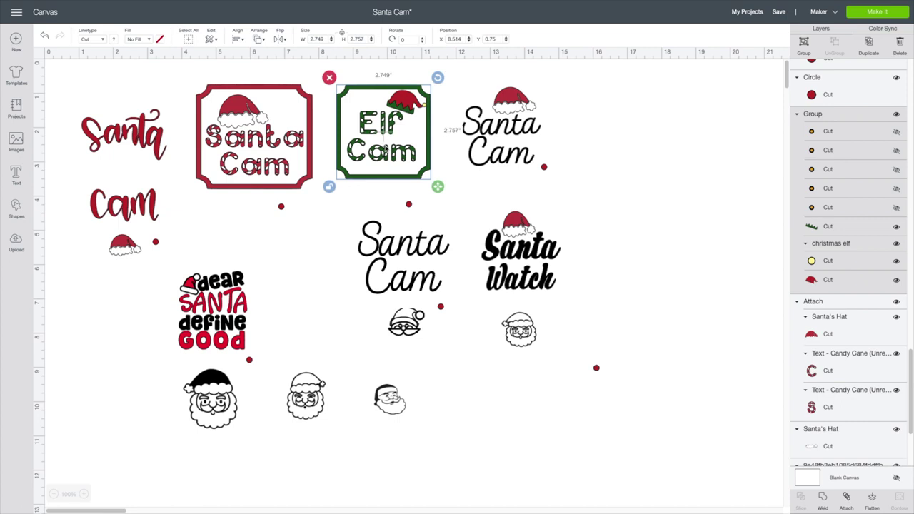
left_click(465, 196)
left_click(412, 157)
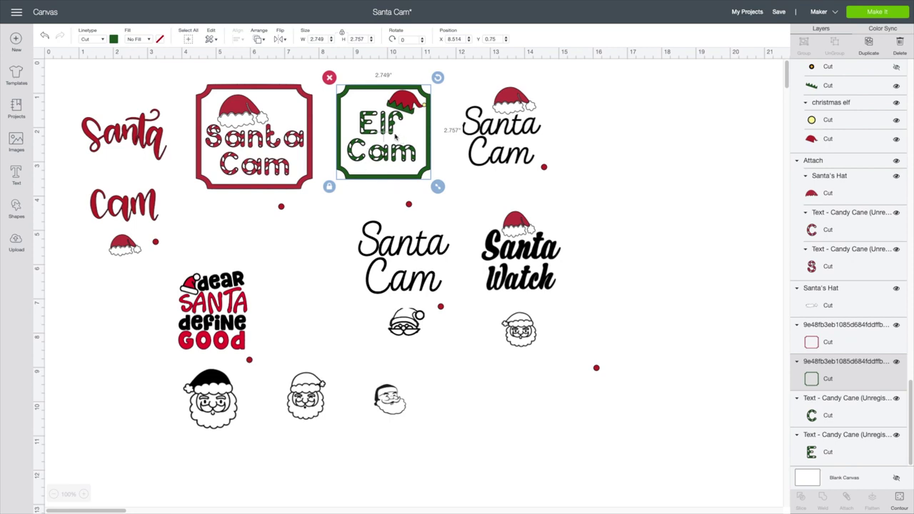
left_click(357, 192)
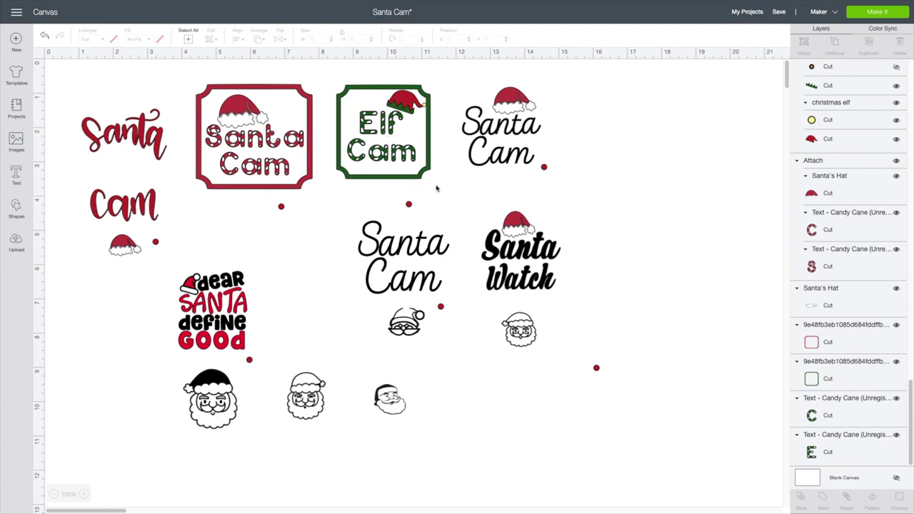
- Resize the complete framed Elf Cam design to 2.3 by 2.3 inches with proportions unlocked
left_click_drag(437, 186, 340, 85)
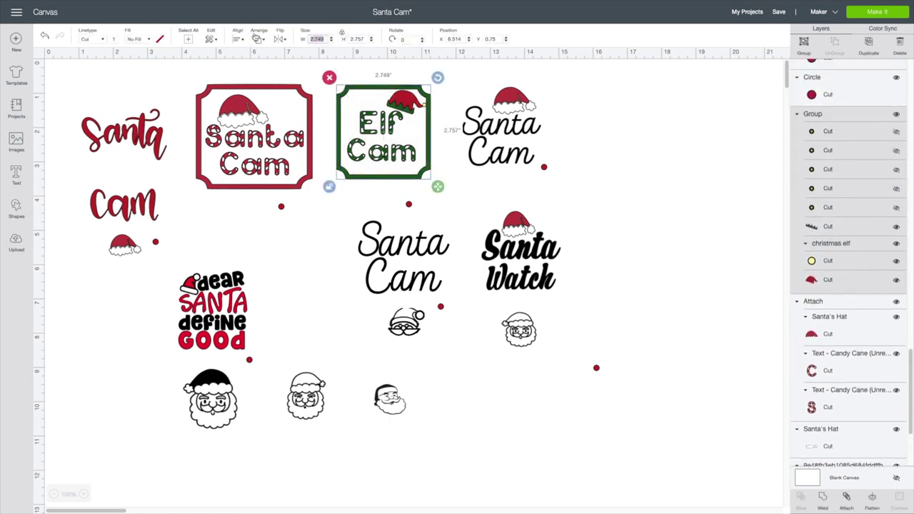
type("2.3")
key("Tab")
type("2.3")
key("Return")
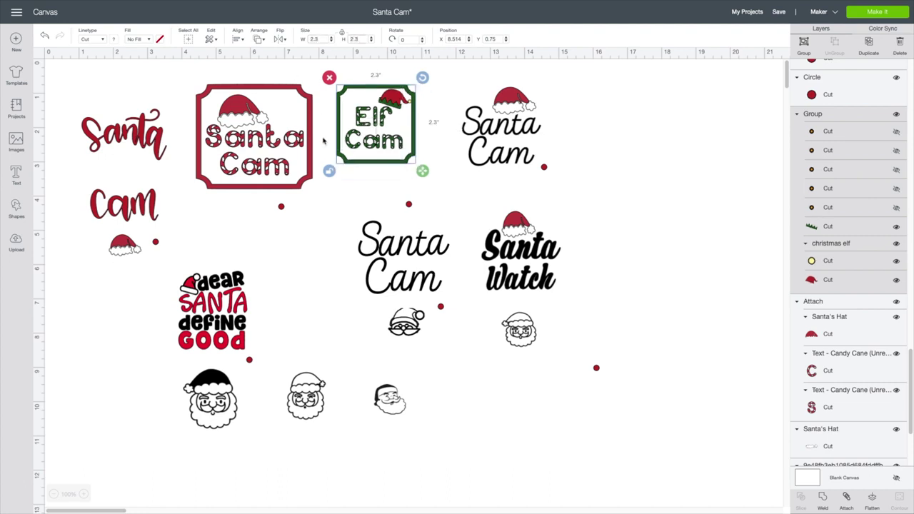
left_click(335, 228)
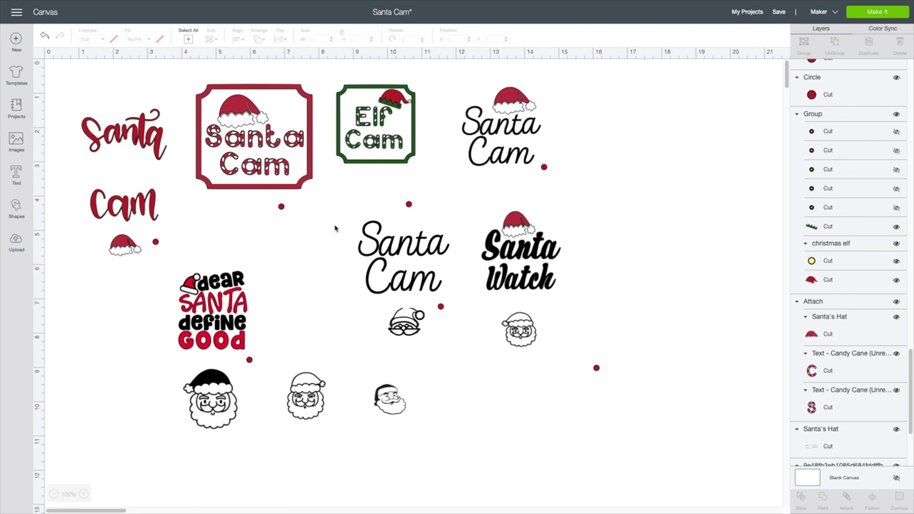